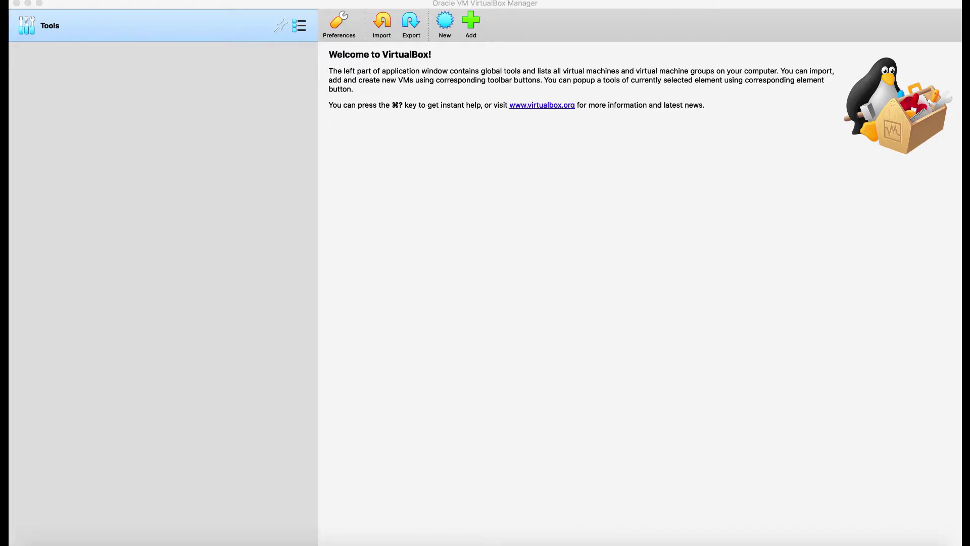
# Start a new virtual machine and name it Trisquel Linux
pyautogui.click(444, 24)
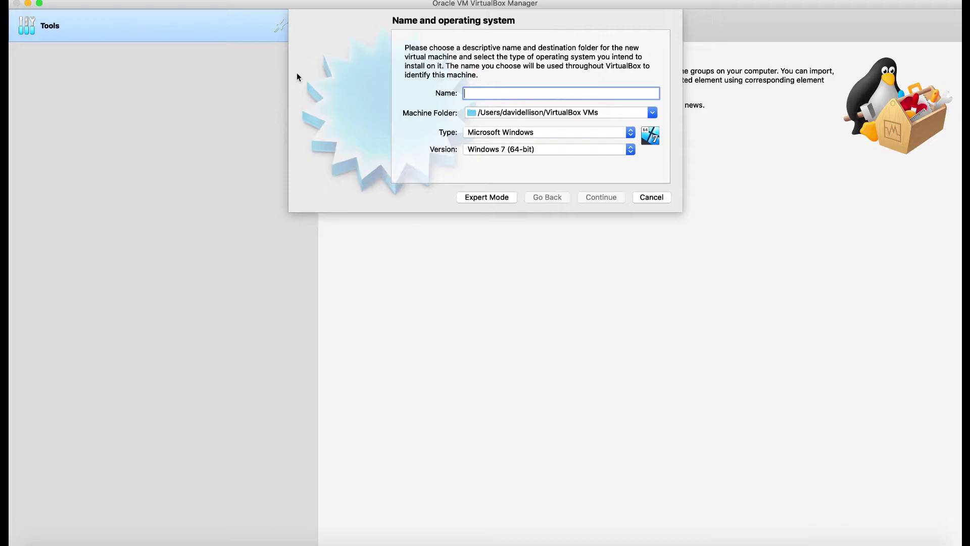
pyautogui.write('Tri')
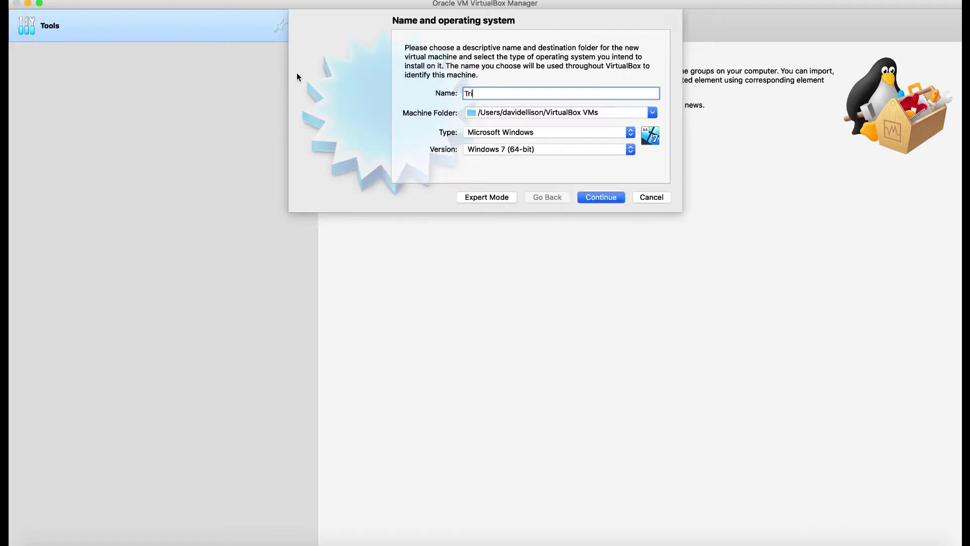
pyautogui.press('BackSpace')
pyautogui.press('BackSpace')
pyautogui.press('BackSpace')
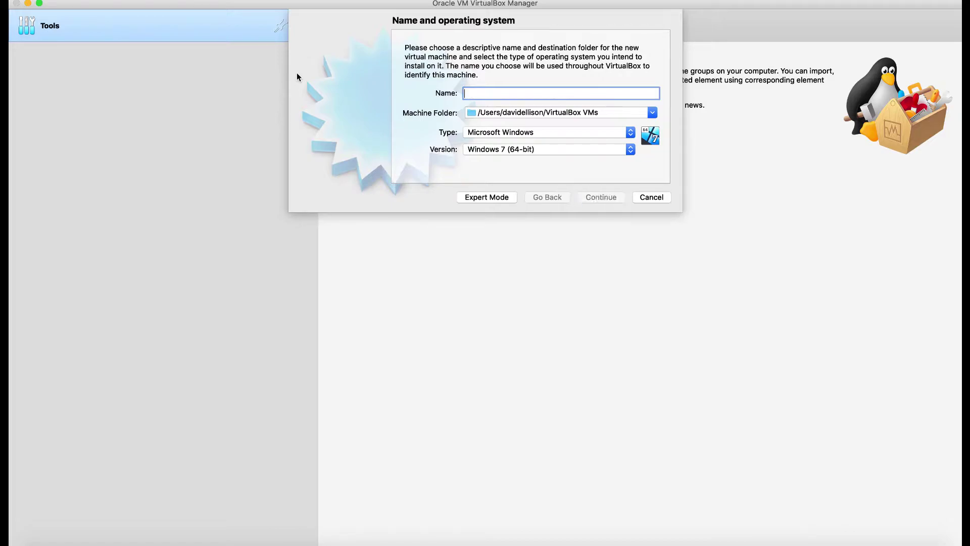
pyautogui.write('Tri')
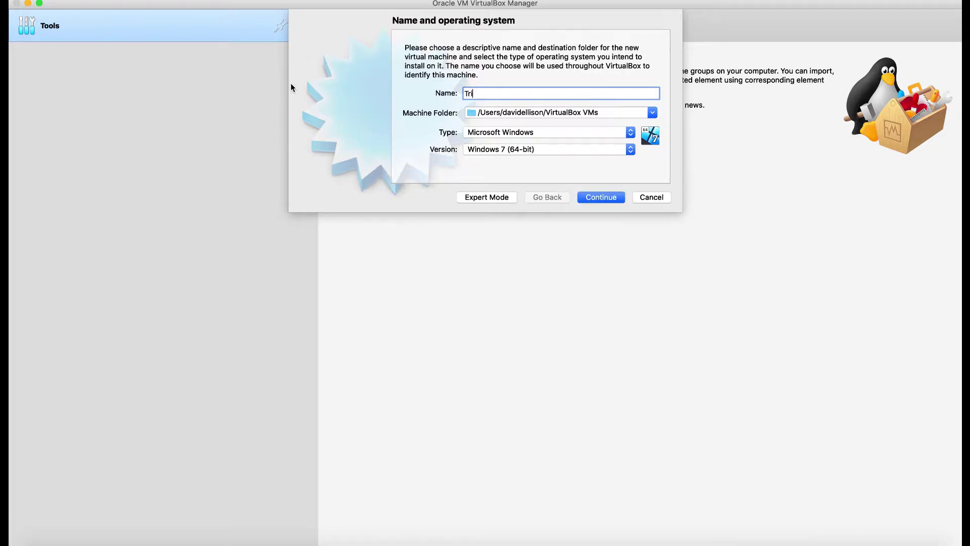
pyautogui.write('squel Lionu')
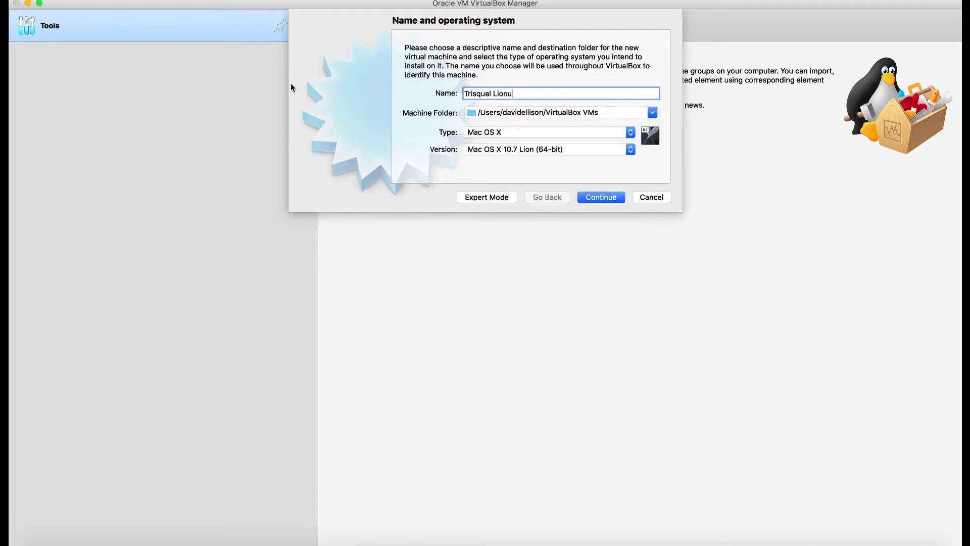
pyautogui.press('BackSpace')
pyautogui.press('BackSpace')
pyautogui.press('BackSpace')
pyautogui.write('nux')
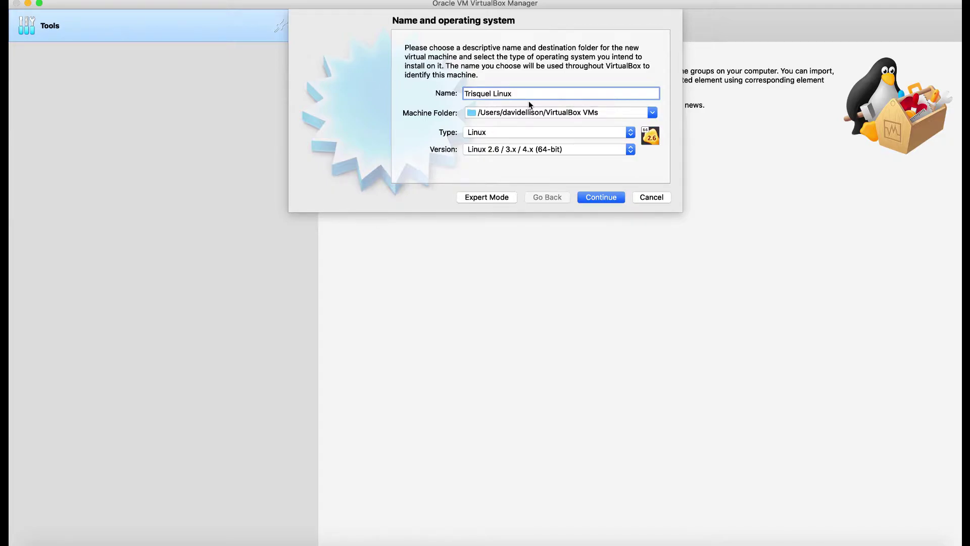
# Keep Linux as the operating system type, set the version to Ubuntu (64-bit), and proceed to the memory size
pyautogui.click(500, 135)
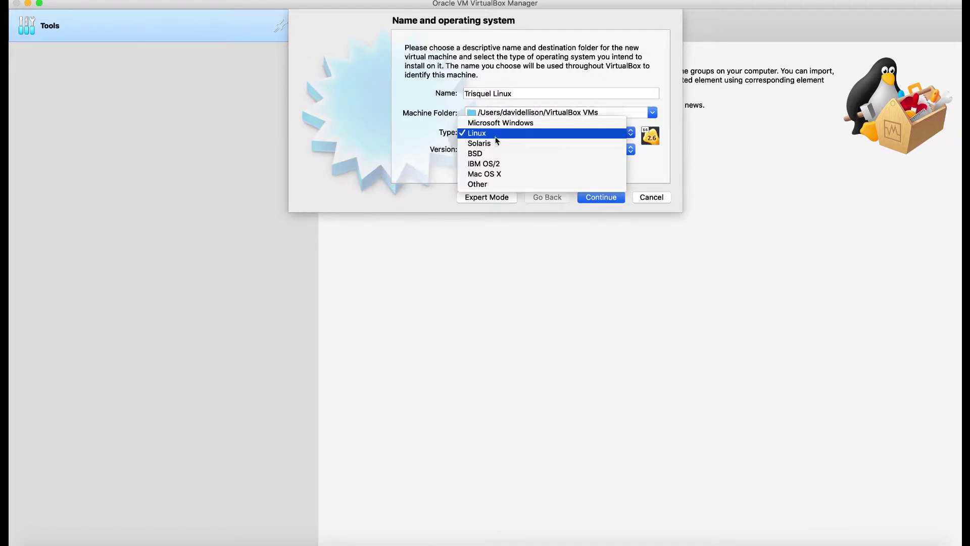
pyautogui.click(438, 137)
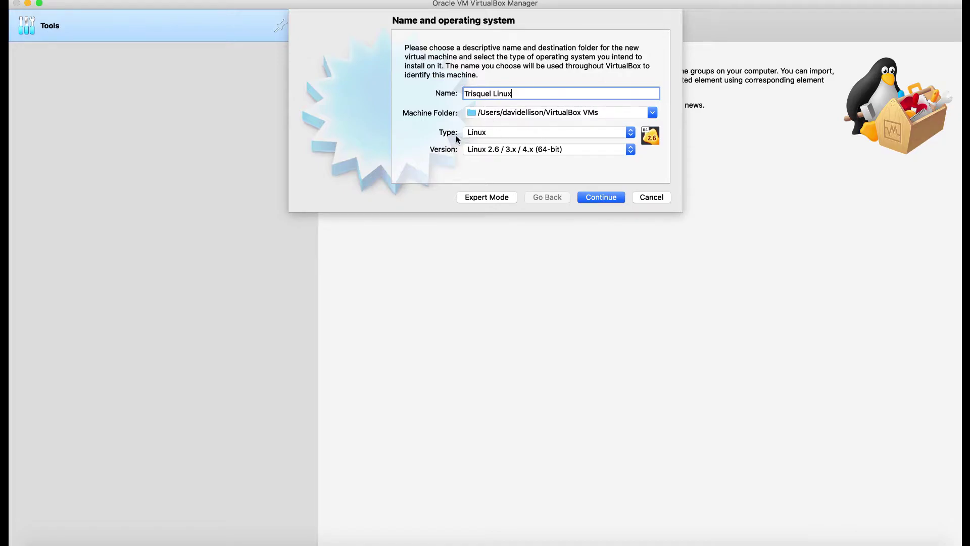
pyautogui.click(534, 150)
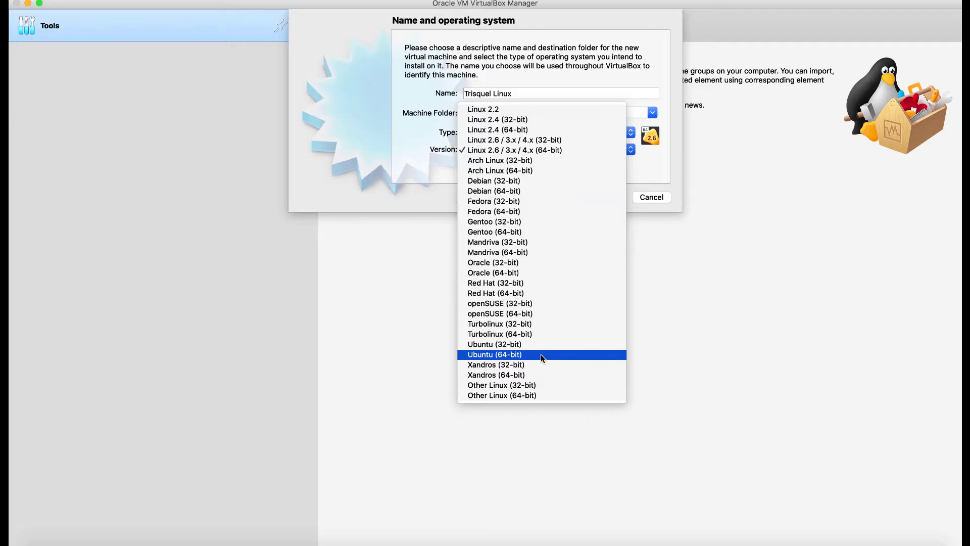
pyautogui.click(540, 355)
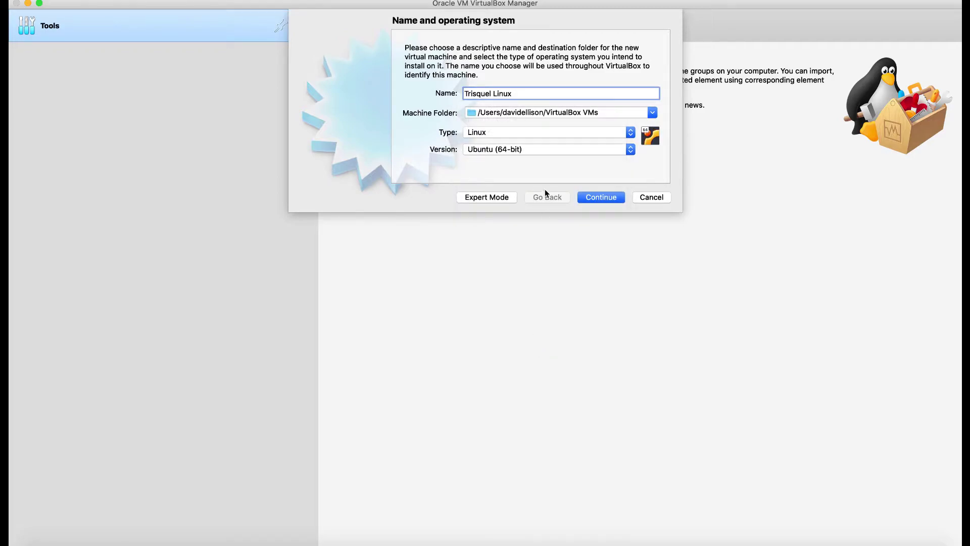
pyautogui.click(601, 198)
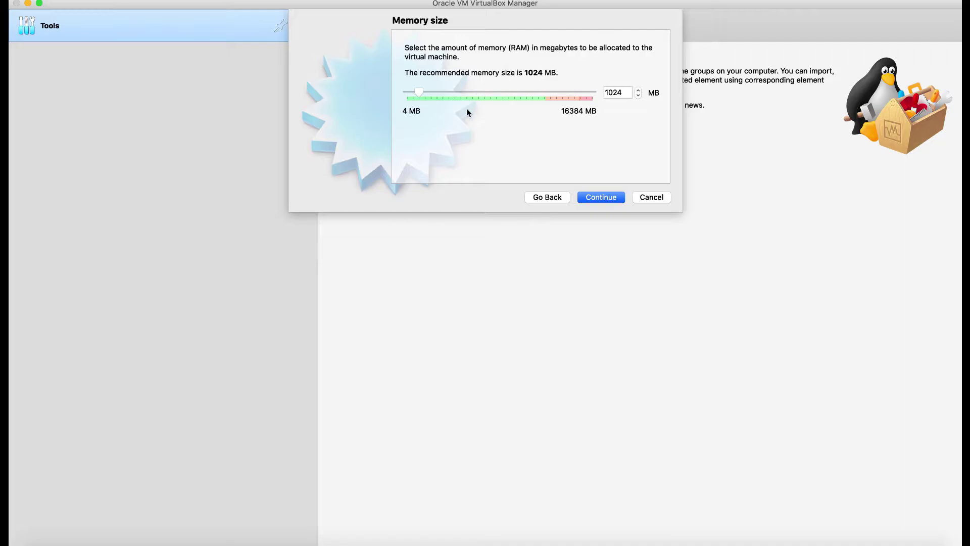
# Allocate 2048 MB of memory and choose to create a virtual hard disk now
pyautogui.moveTo(423, 93); pyautogui.dragTo(436, 93)
pyautogui.click(599, 199)
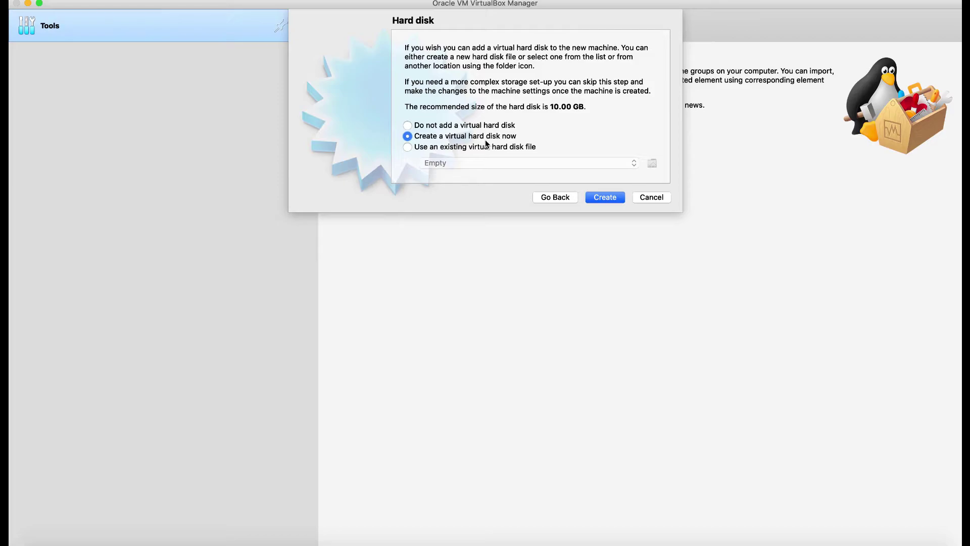
pyautogui.click(455, 147)
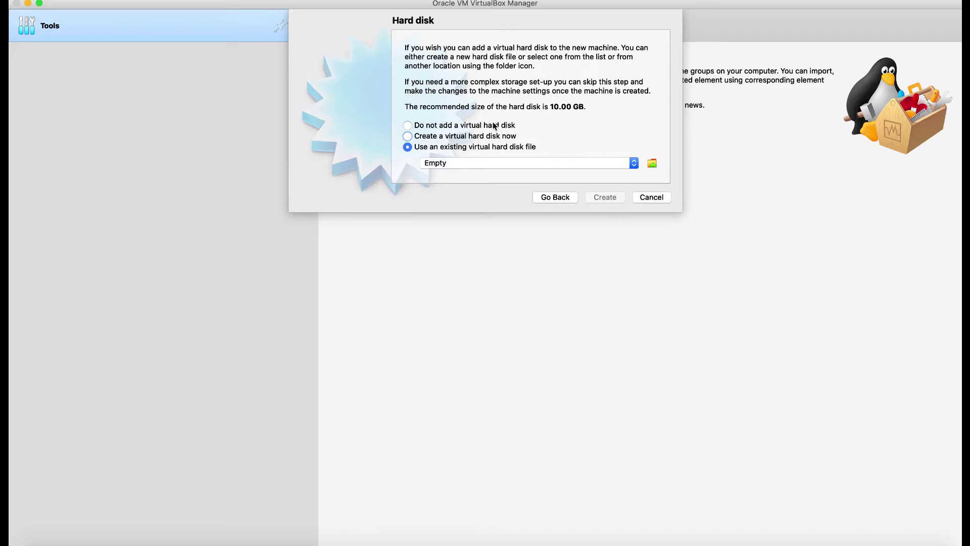
pyautogui.click(457, 135)
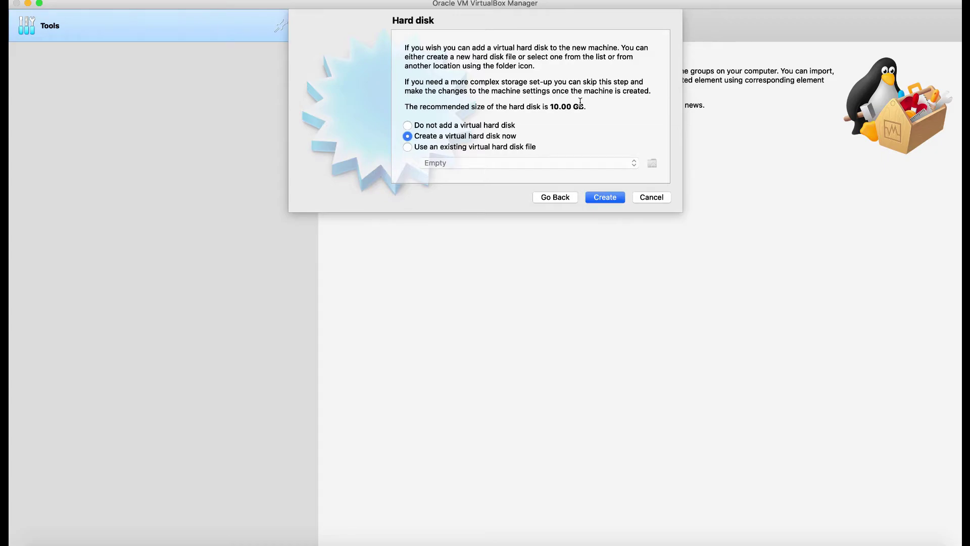
pyautogui.click(596, 201)
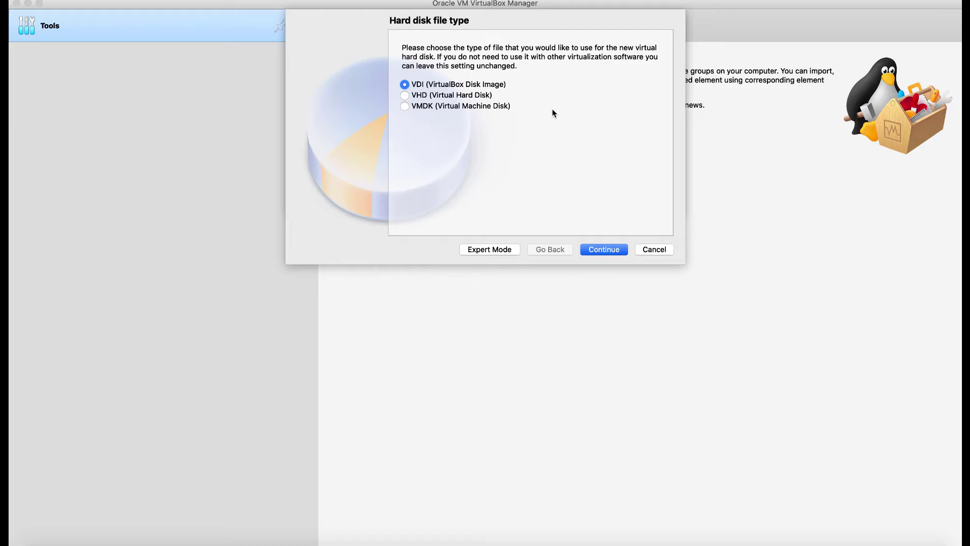
# Create the hard disk as a dynamically allocated VHD (Virtual Hard Disk) file with a size of 20.13 GB
pyautogui.click(491, 94)
pyautogui.click(607, 249)
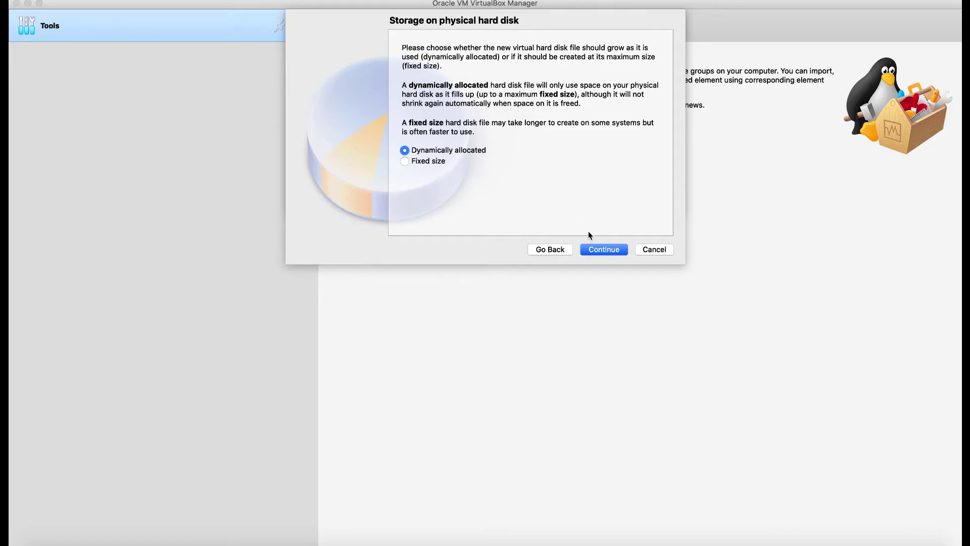
pyautogui.click(604, 249)
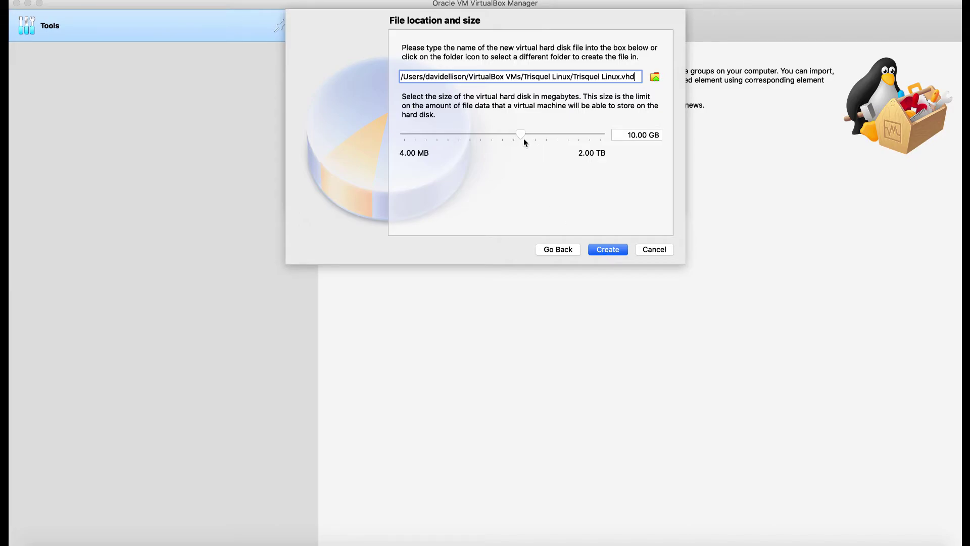
pyautogui.moveTo(520, 134); pyautogui.dragTo(529, 135)
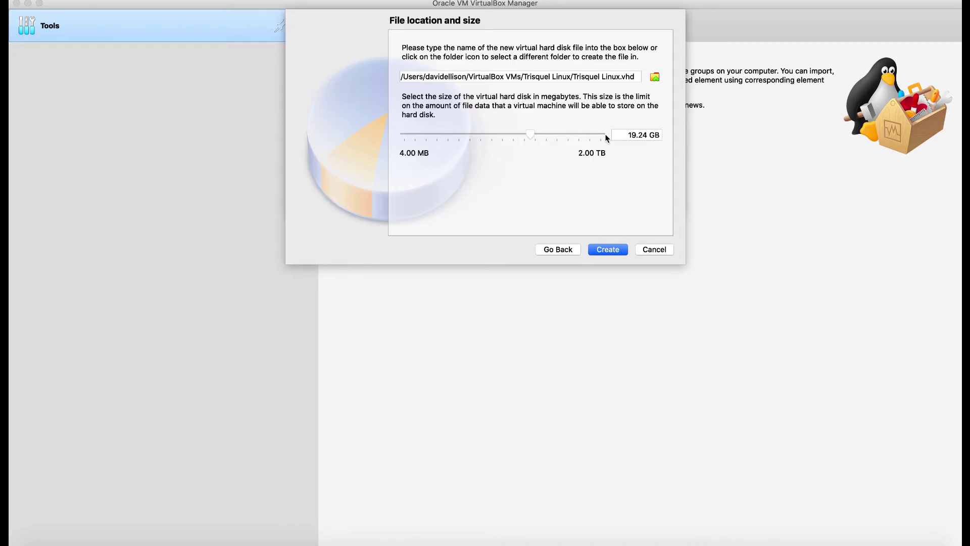
pyautogui.moveTo(527, 135); pyautogui.dragTo(530, 131)
pyautogui.click(605, 250)
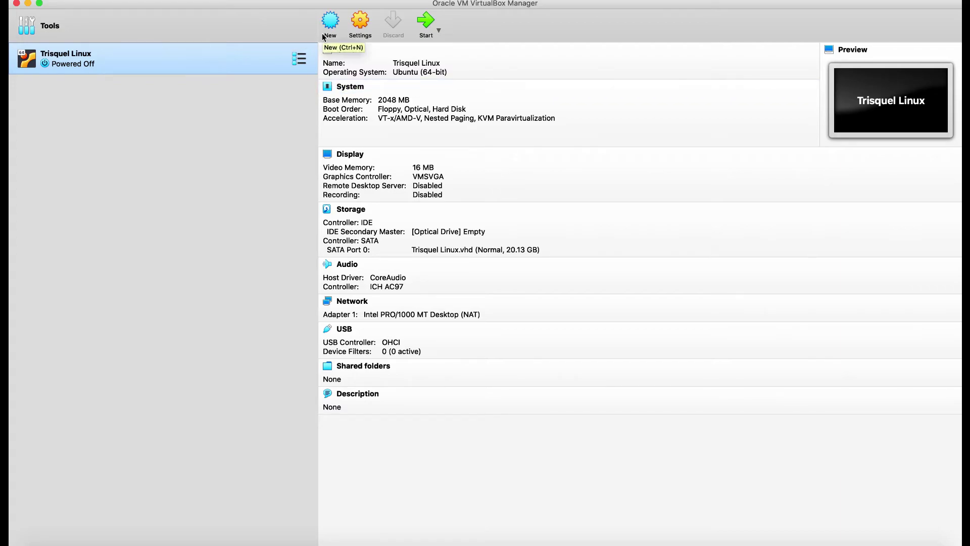
# Open the storage settings of the Trisquel Linux virtual machine
pyautogui.click(364, 21)
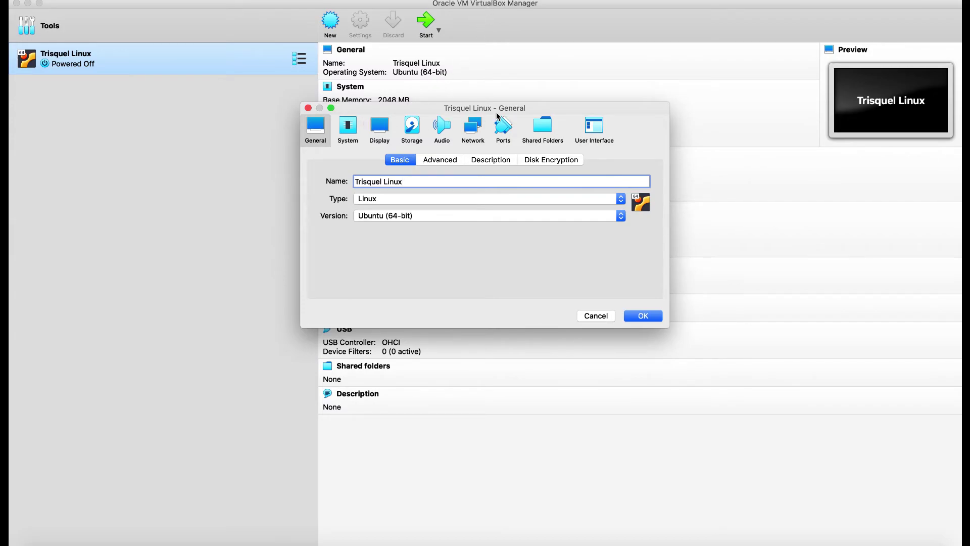
pyautogui.click(415, 127)
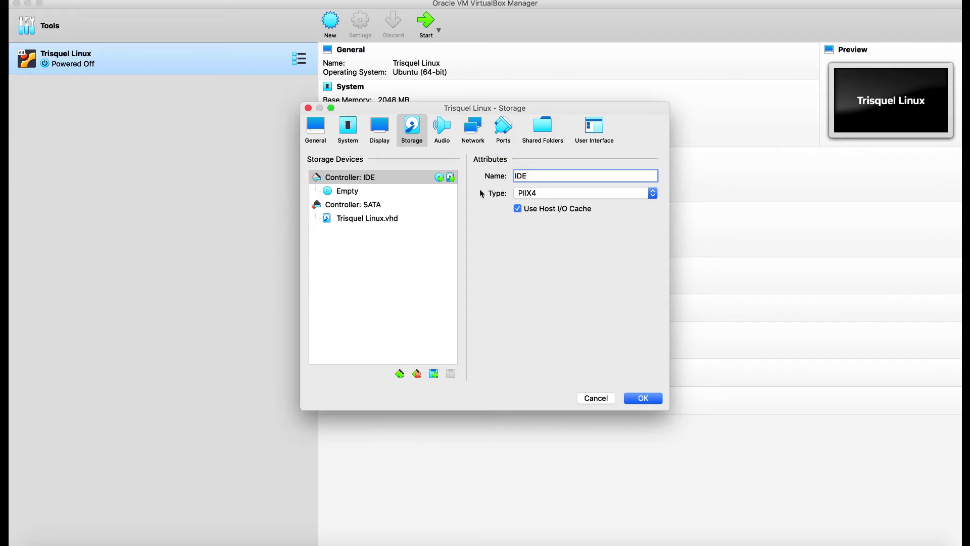
# Try attaching the existing Trisquel Linux.vhd disk to the IDE controller, and remove that attachment again
pyautogui.click(450, 177)
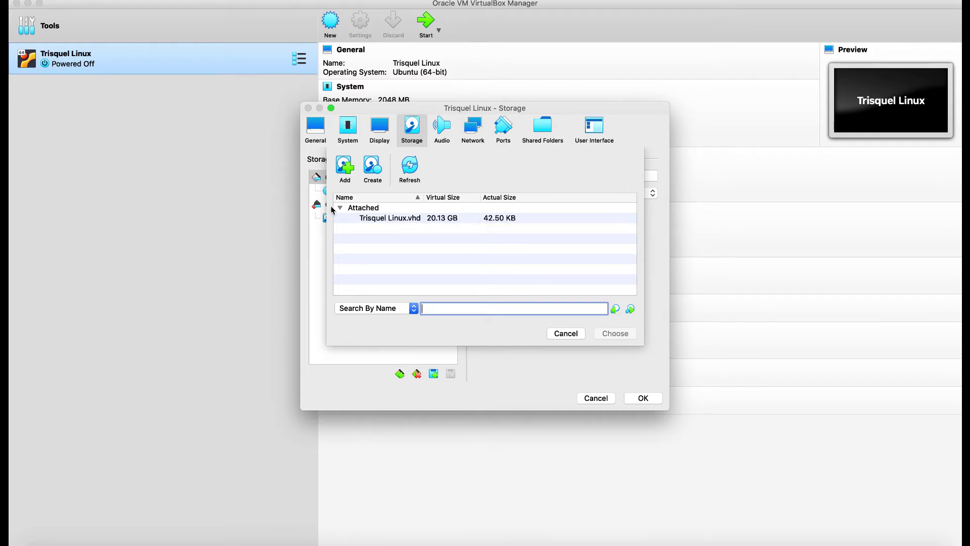
pyautogui.click(517, 218)
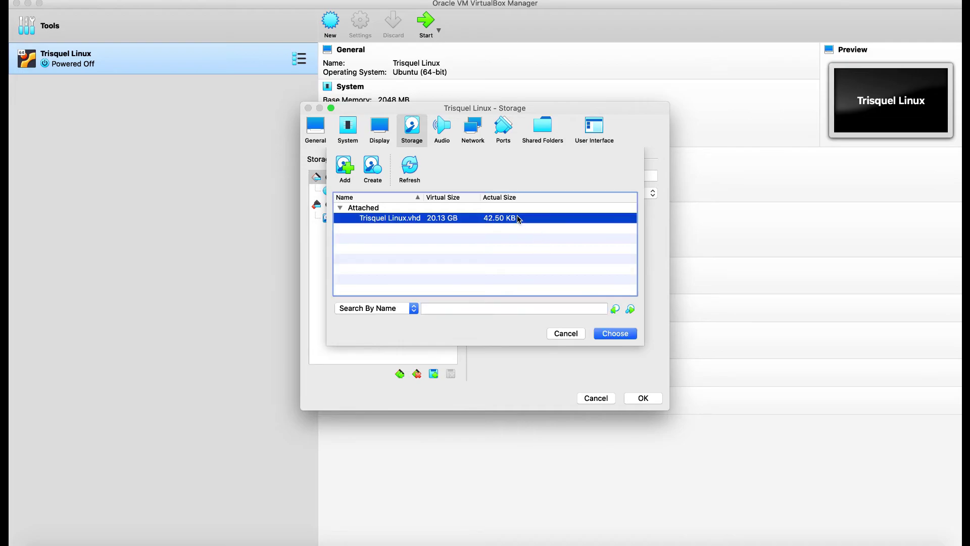
pyautogui.click(624, 338)
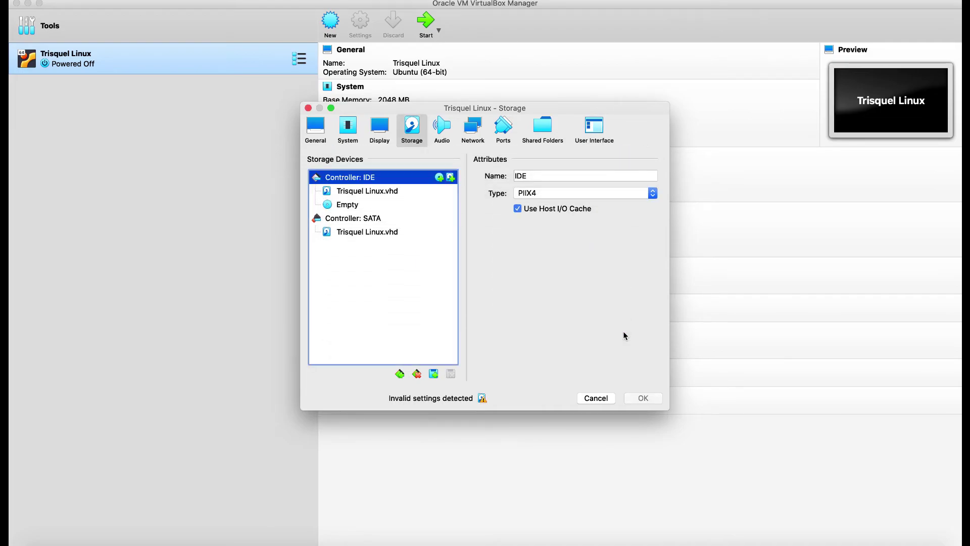
pyautogui.click(395, 195)
pyautogui.rightClick(395, 195)
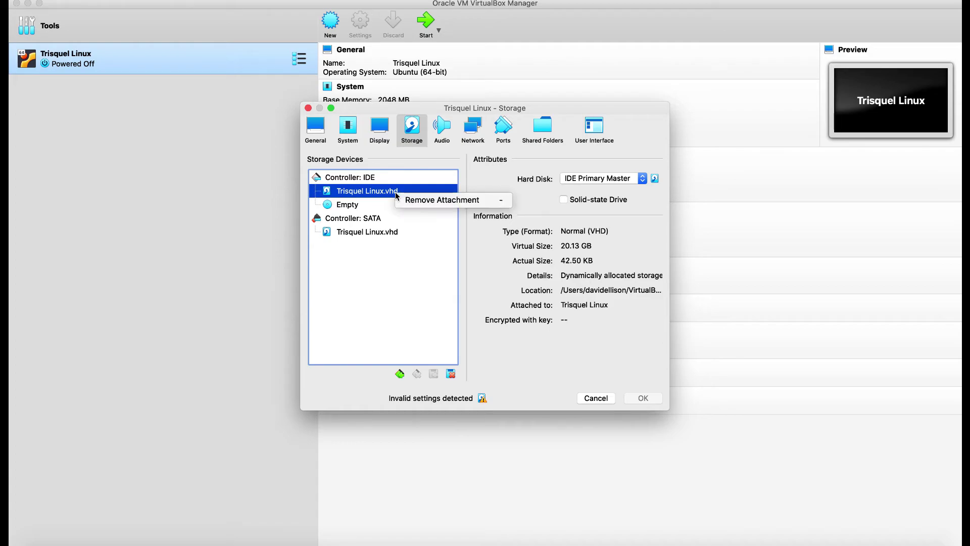
pyautogui.click(420, 200)
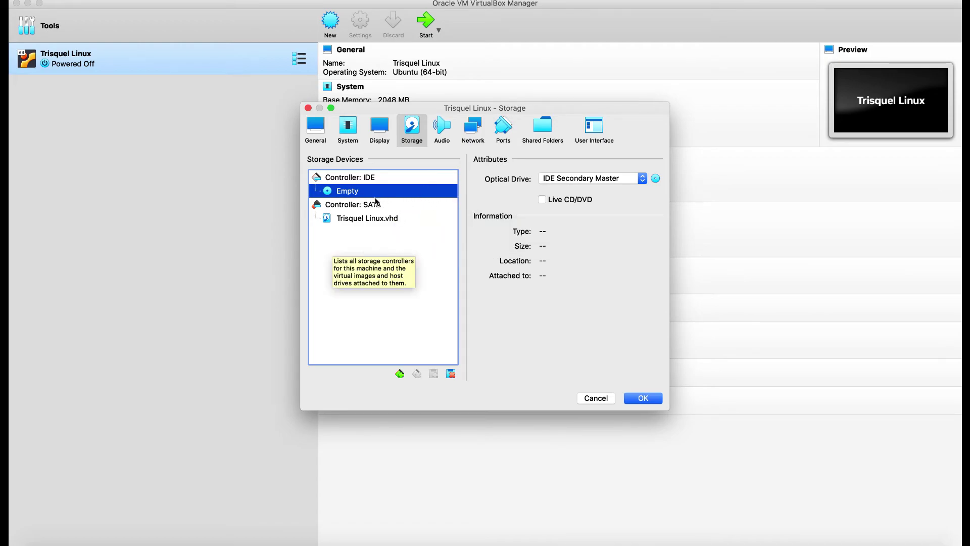
# Load the trisquel_8.0_amd64.iso disk file from the Trisquel Tutorial folder into the IDE controller's empty optical drive
pyautogui.click(360, 221)
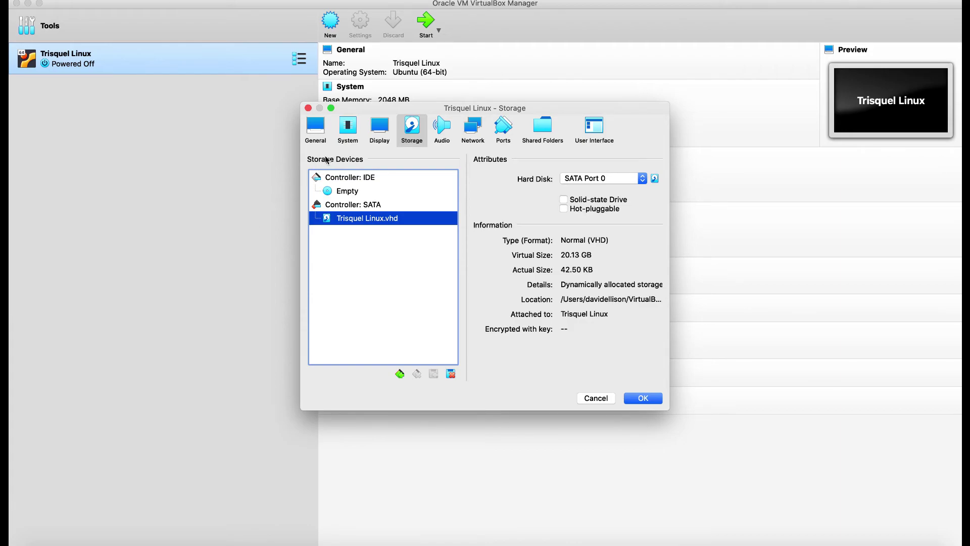
pyautogui.click(330, 181)
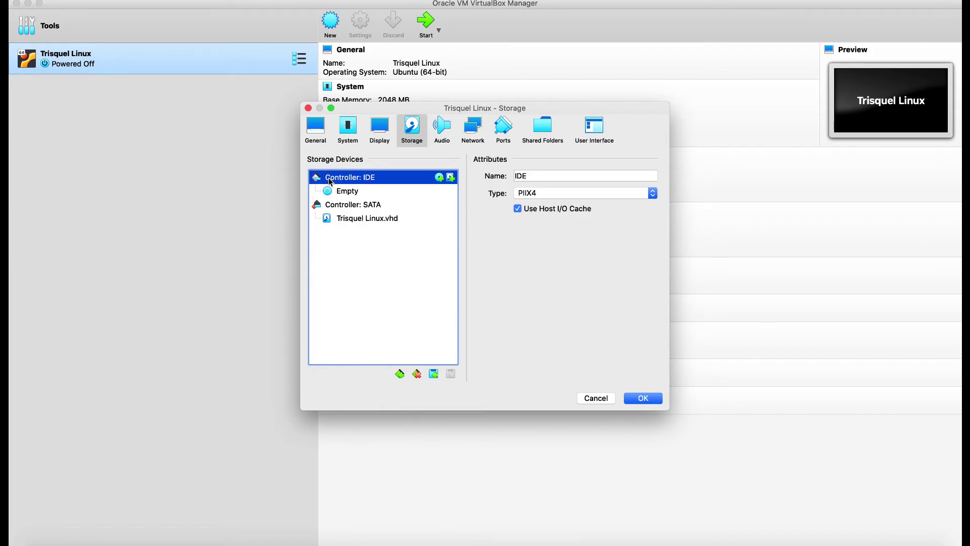
pyautogui.click(352, 197)
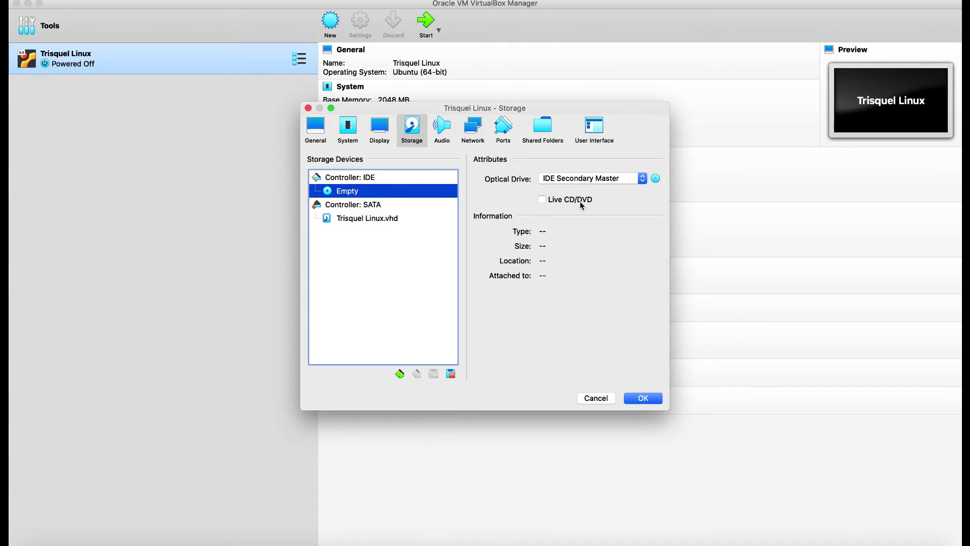
pyautogui.click(655, 178)
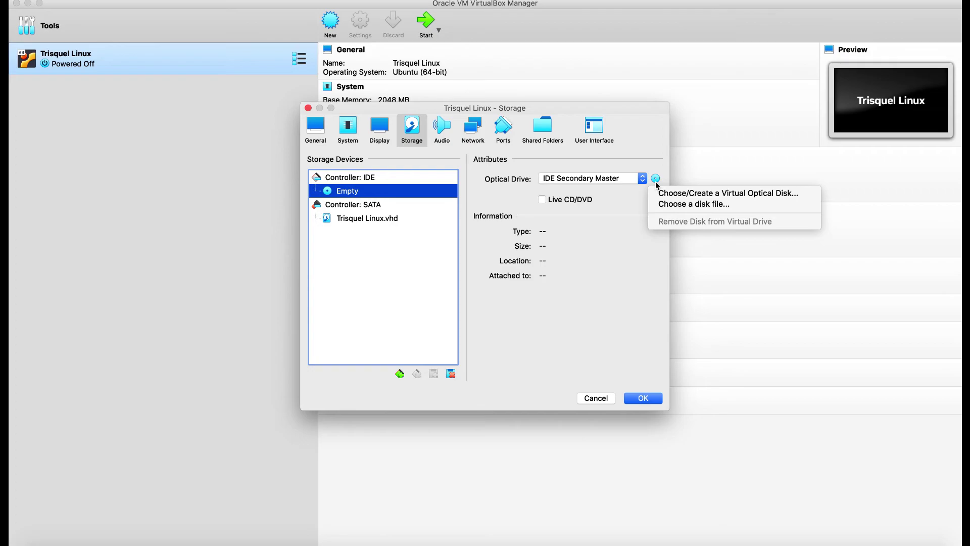
pyautogui.click(707, 206)
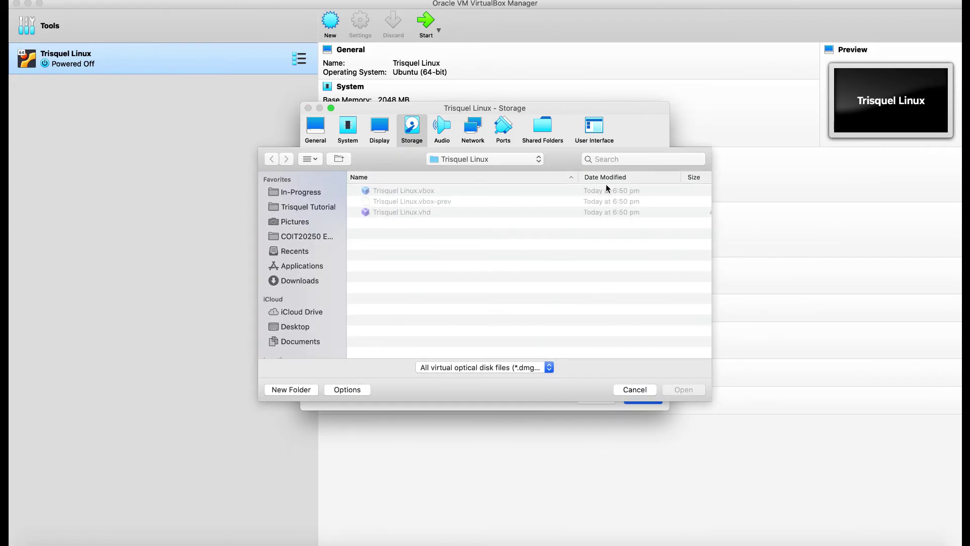
pyautogui.click(293, 208)
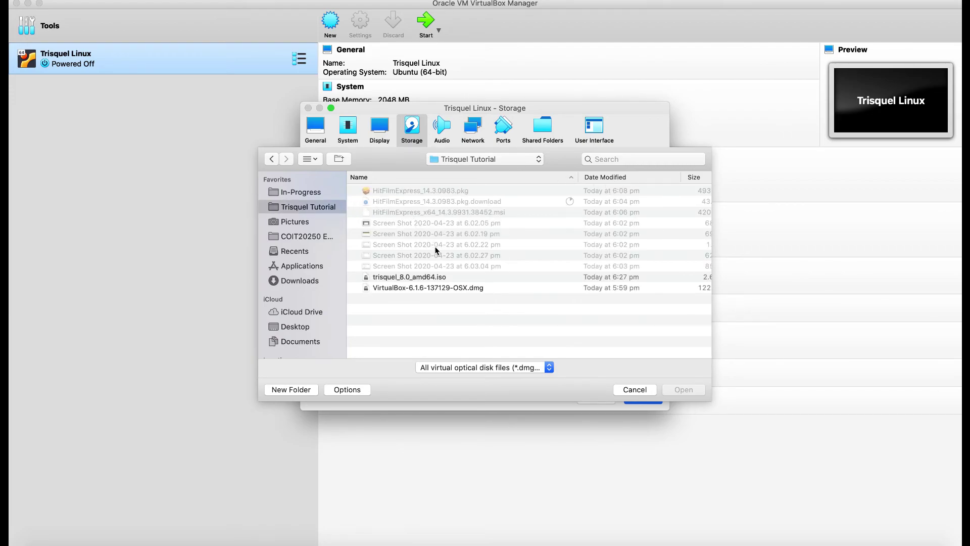
pyautogui.click(451, 279)
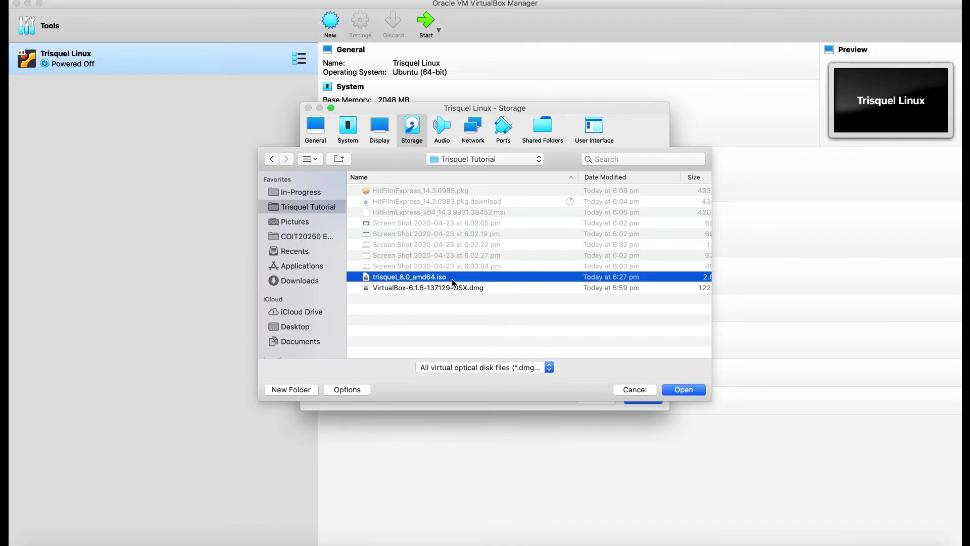
pyautogui.click(684, 389)
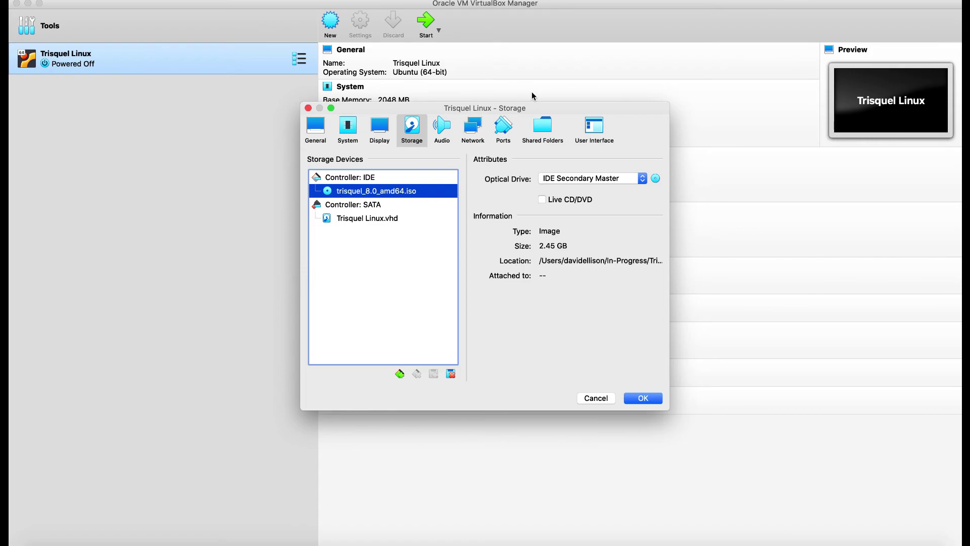
# Start adding a shared folder to the Trisquel Linux virtual machine and browse the host for its folder path
pyautogui.click(543, 134)
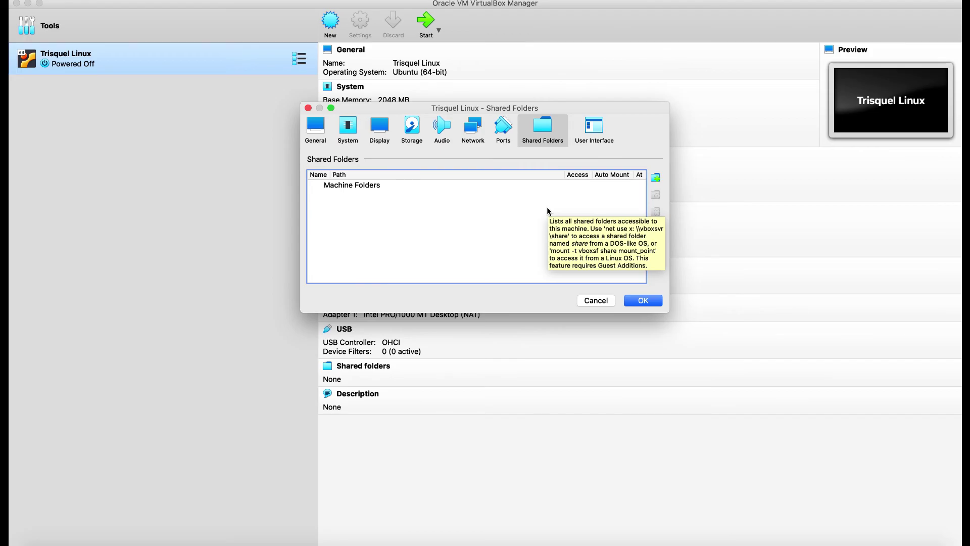
pyautogui.click(656, 178)
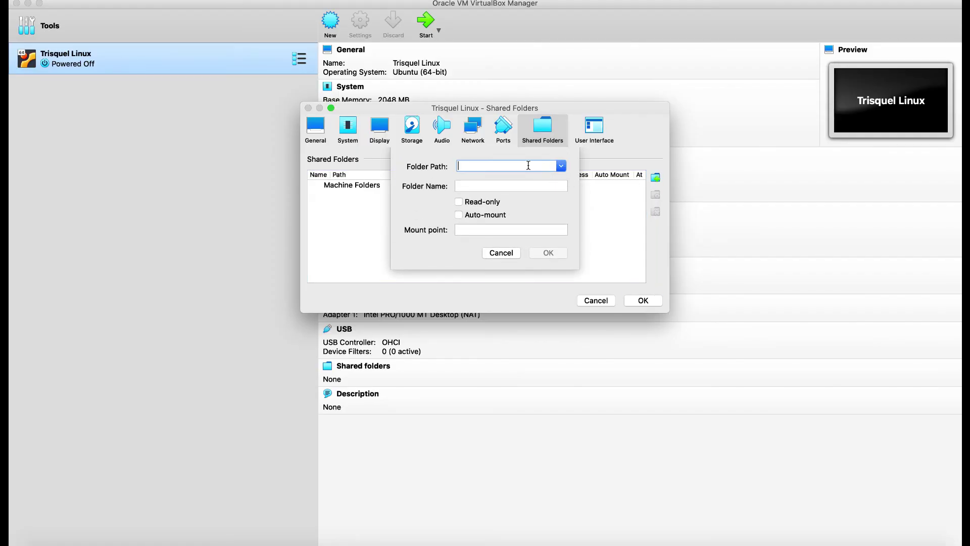
pyautogui.click(561, 168)
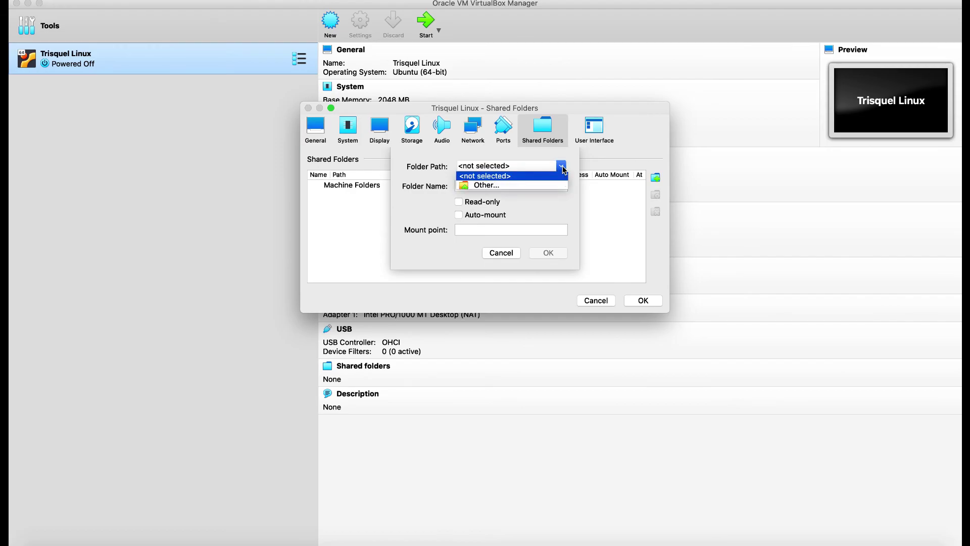
pyautogui.click(520, 185)
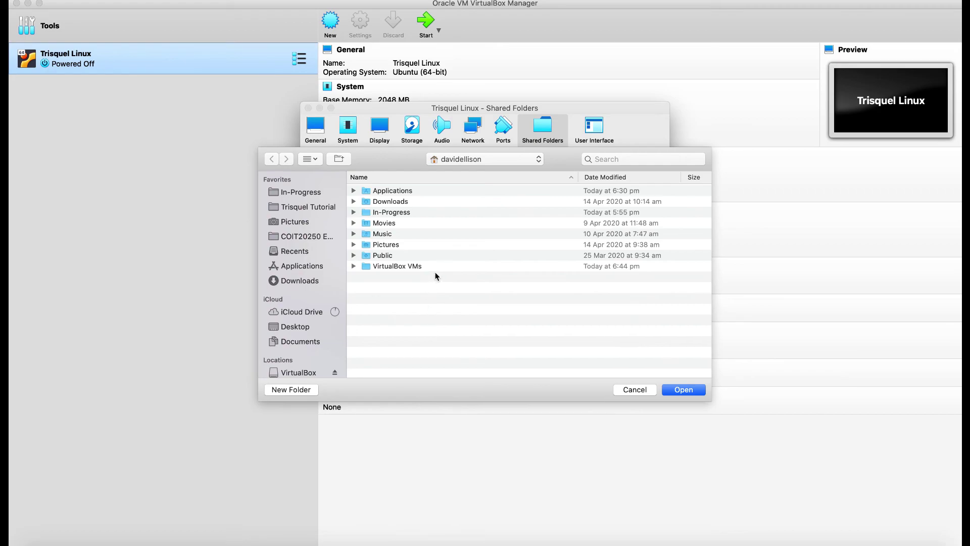
pyautogui.doubleClick(451, 266)
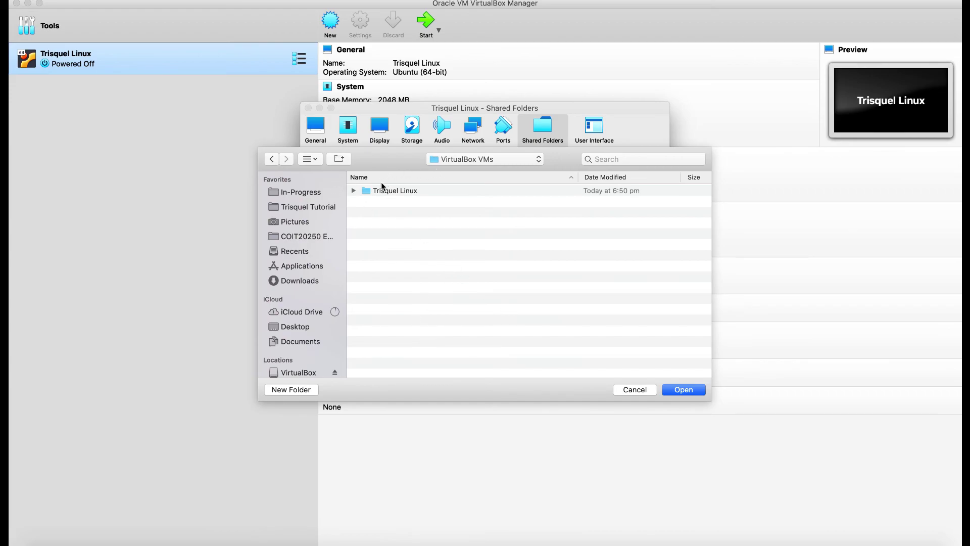
pyautogui.click(319, 198)
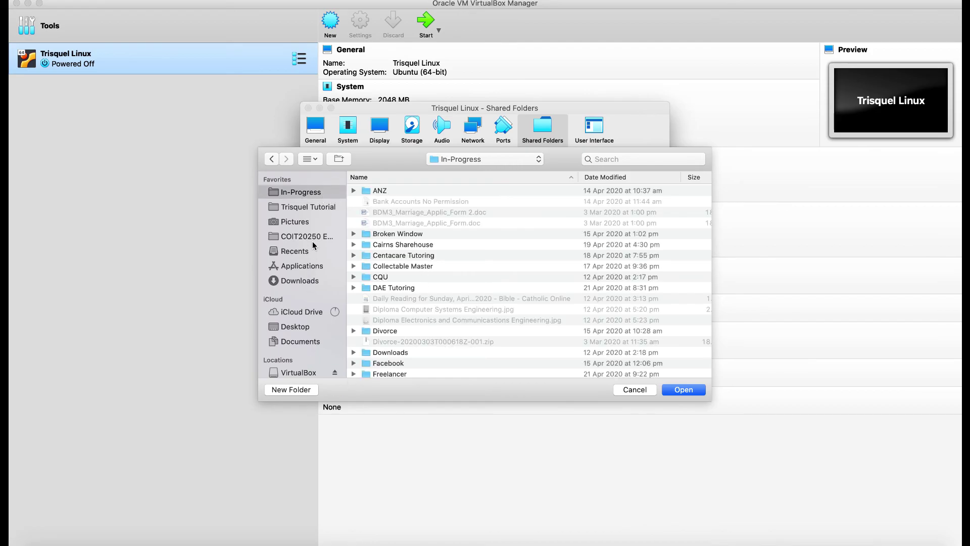
pyautogui.scroll(-5, 306, 222)
pyautogui.scroll(5, 306, 222)
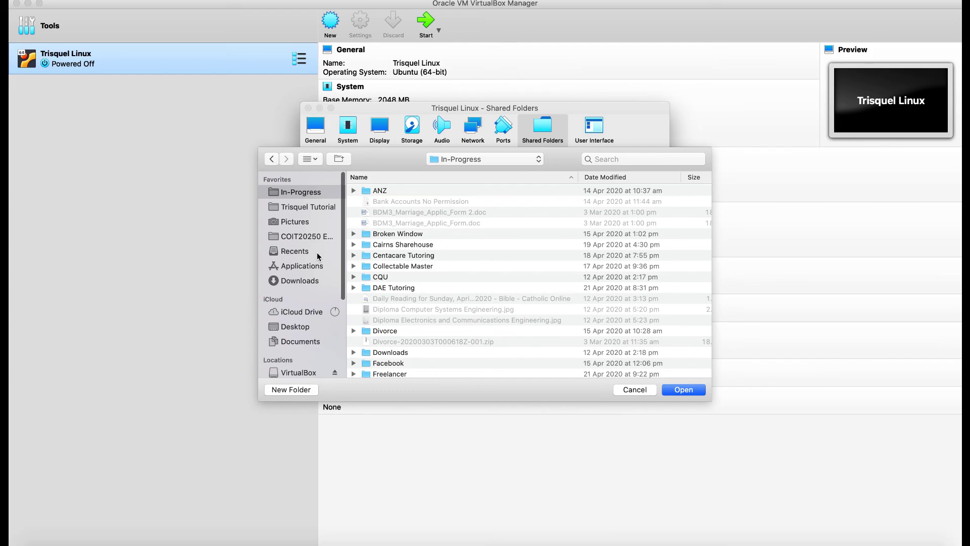
pyautogui.click(538, 160)
pyautogui.click(460, 171)
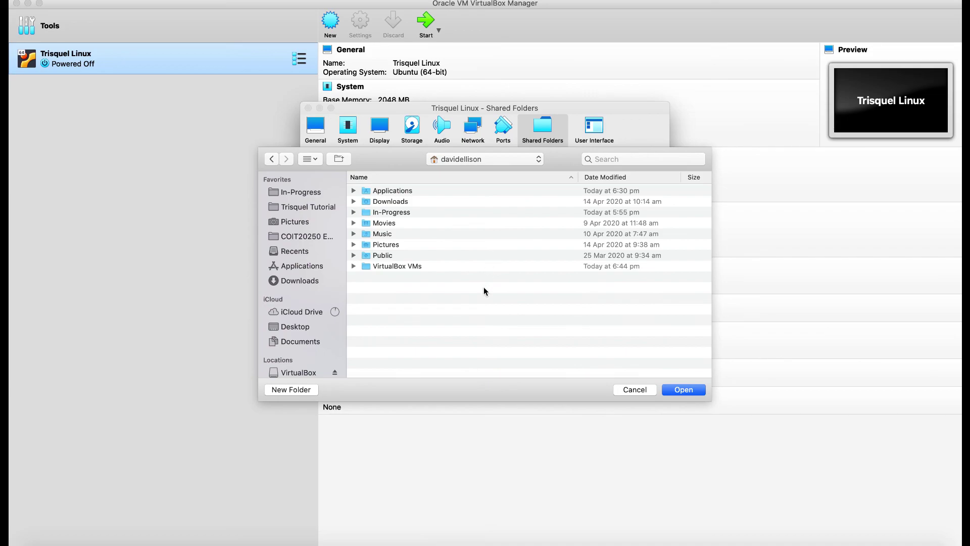
# Create a folder named VM Share in the home folder and choose it as the shared folder's path
pyautogui.click(296, 389)
pyautogui.write('VM ')
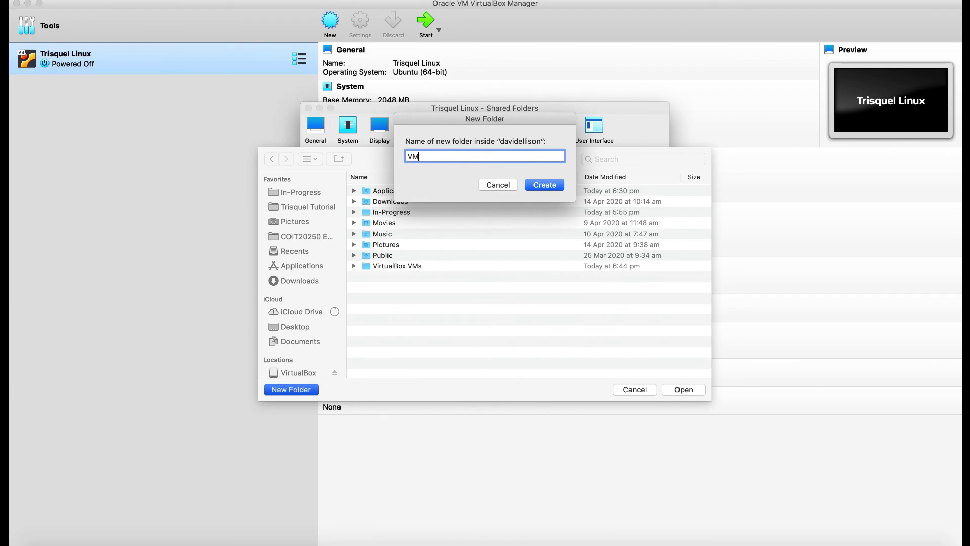
pyautogui.write('Share')
pyautogui.click(561, 183)
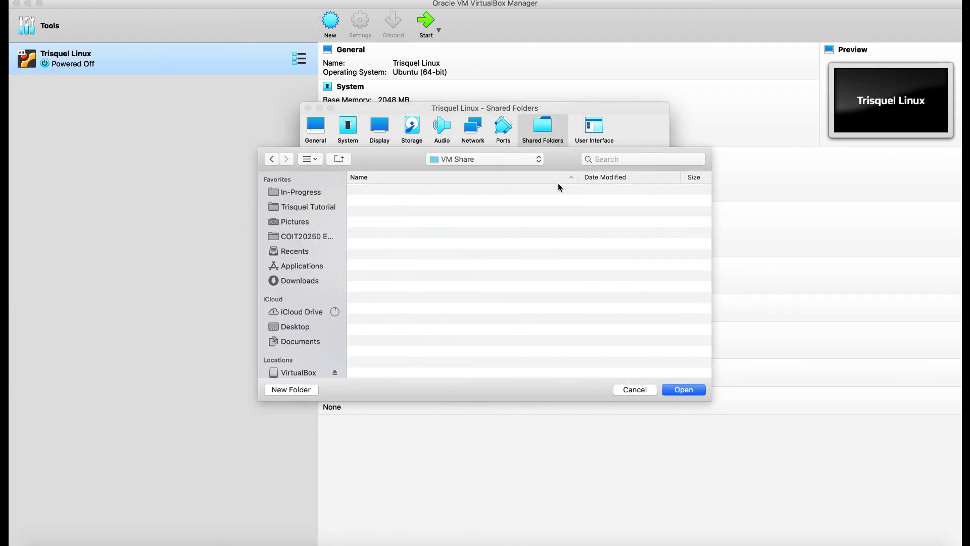
pyautogui.click(684, 395)
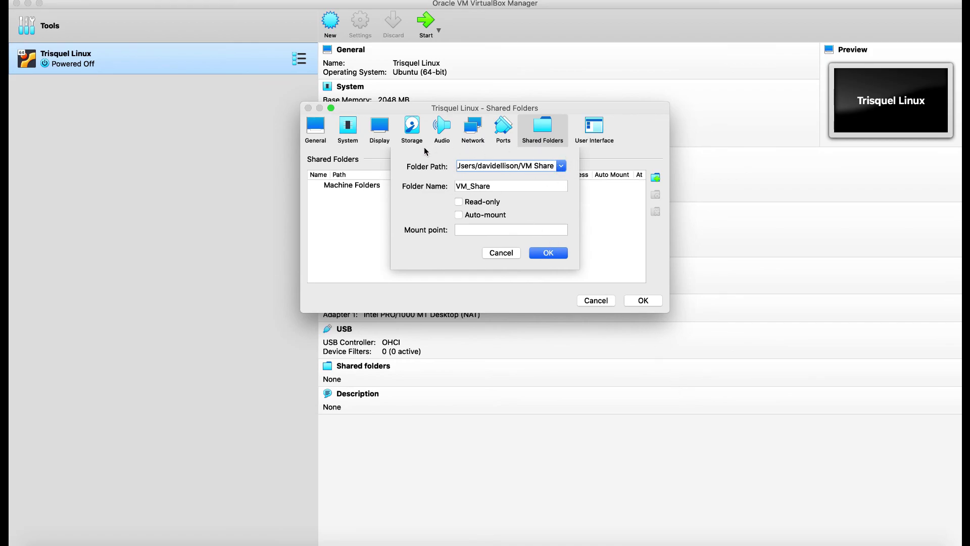
# Enable auto-mount for the VM_Share shared folder and open its mount point for editing
pyautogui.click(498, 186)
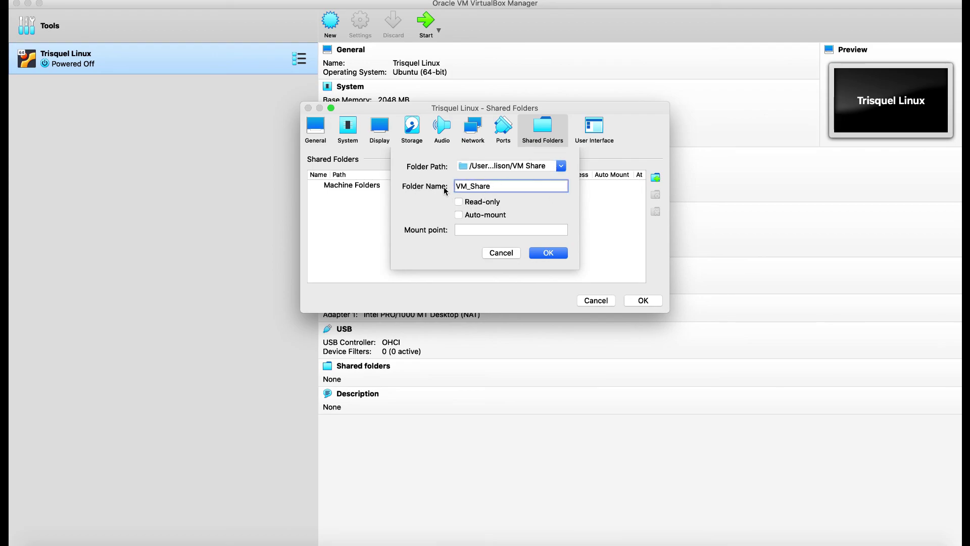
pyautogui.click(477, 218)
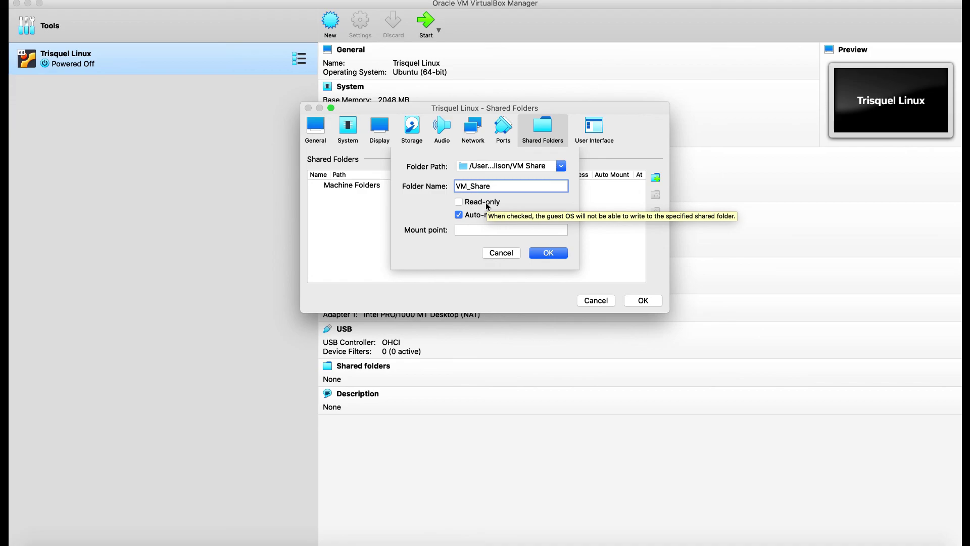
pyautogui.click(483, 230)
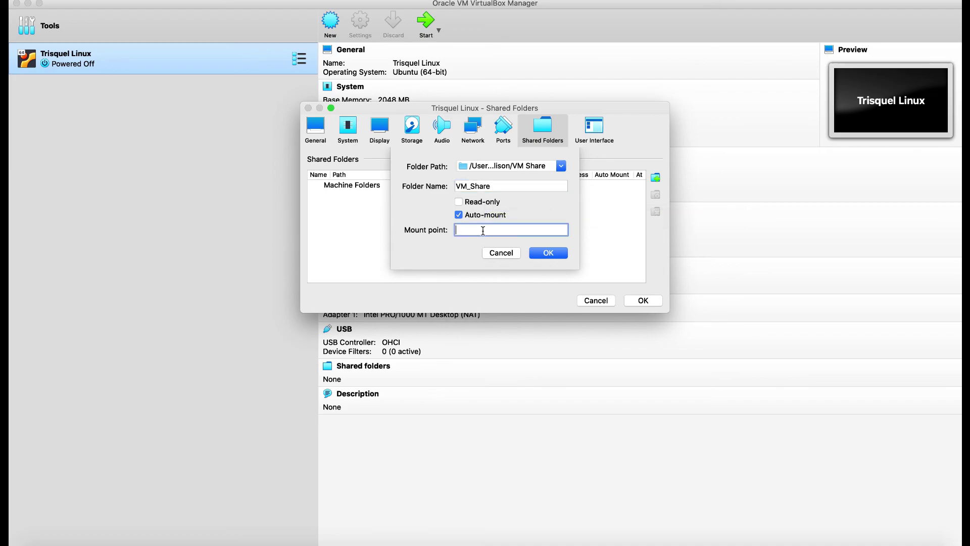